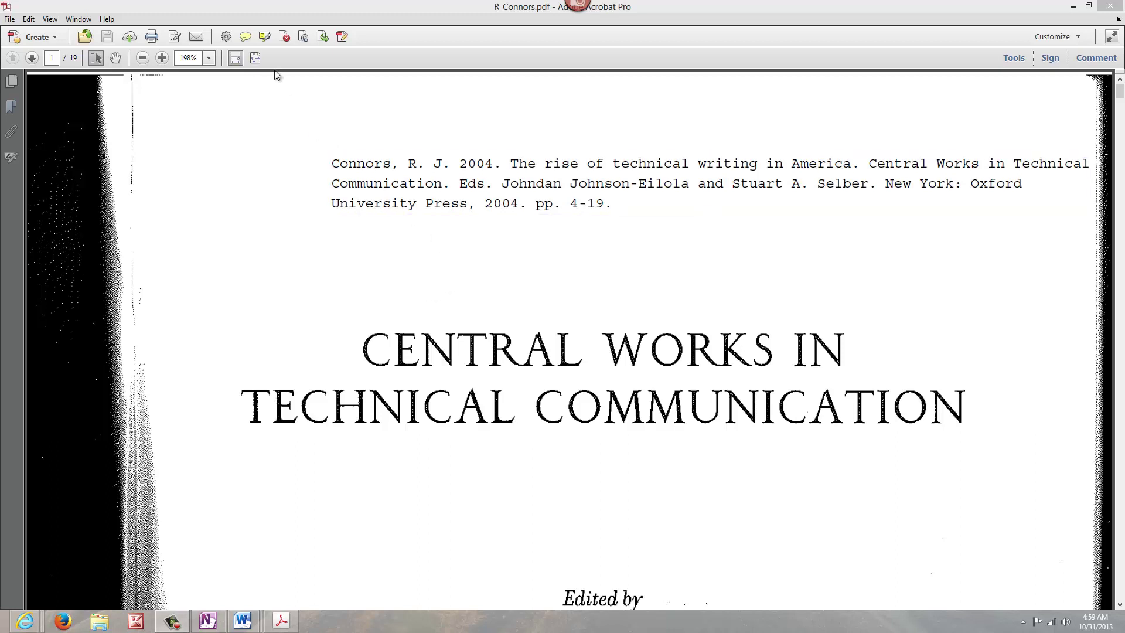
Use the Highlight Text tool on the scanned page to bring up the Scanned Page Alert
left_click(264, 38)
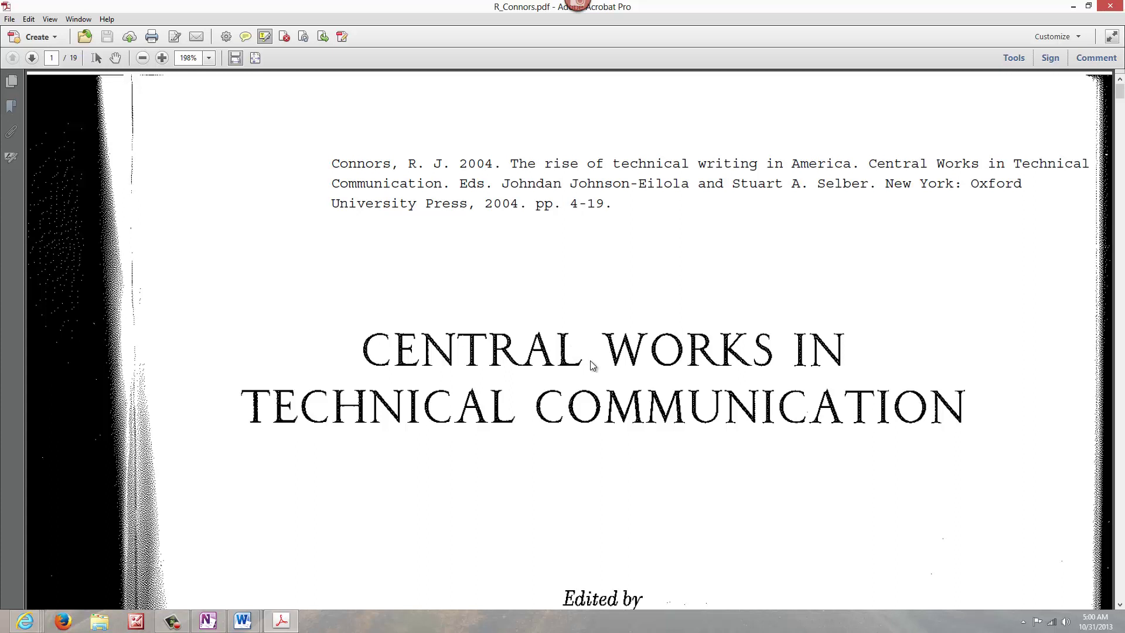
left_click(588, 369)
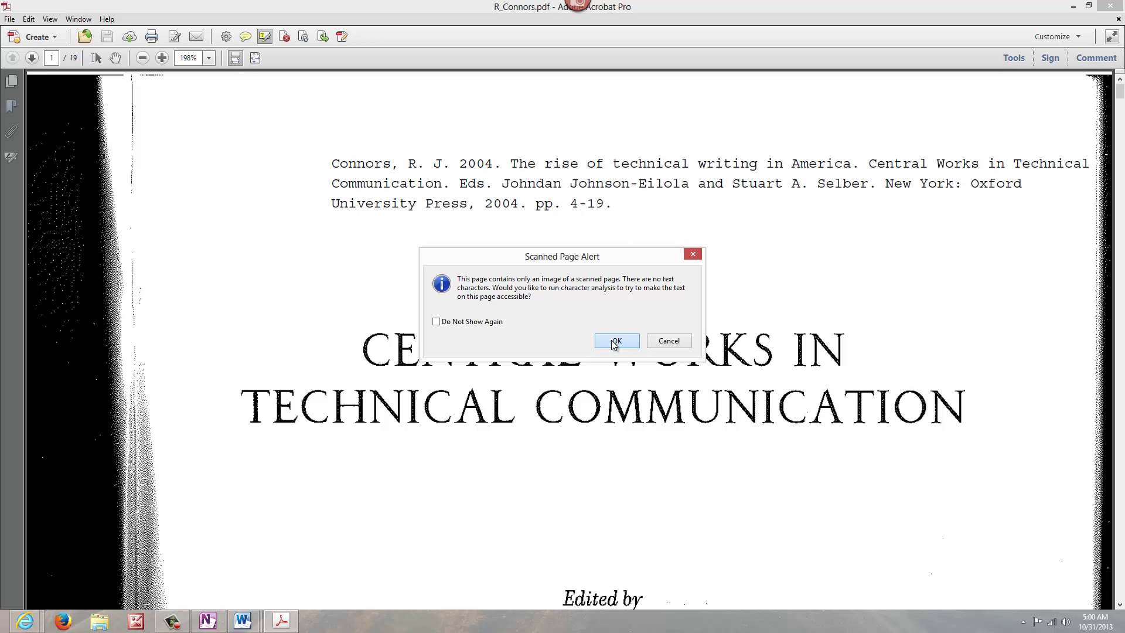
Accept the alert and run Recognize Text on all pages of the document
key("Return")
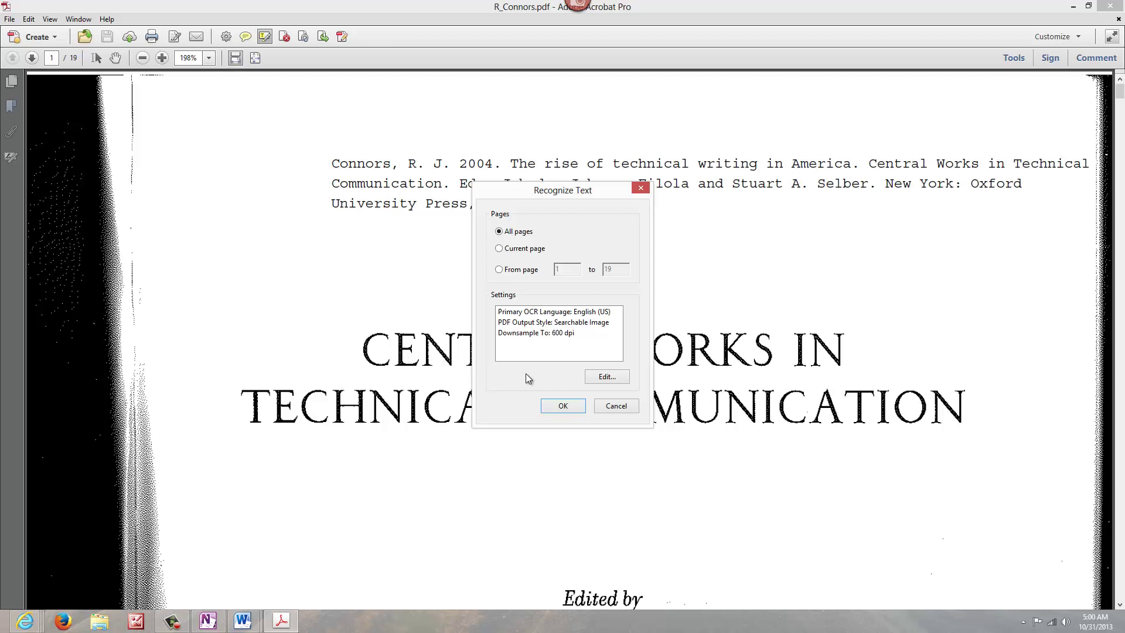
left_click(554, 406)
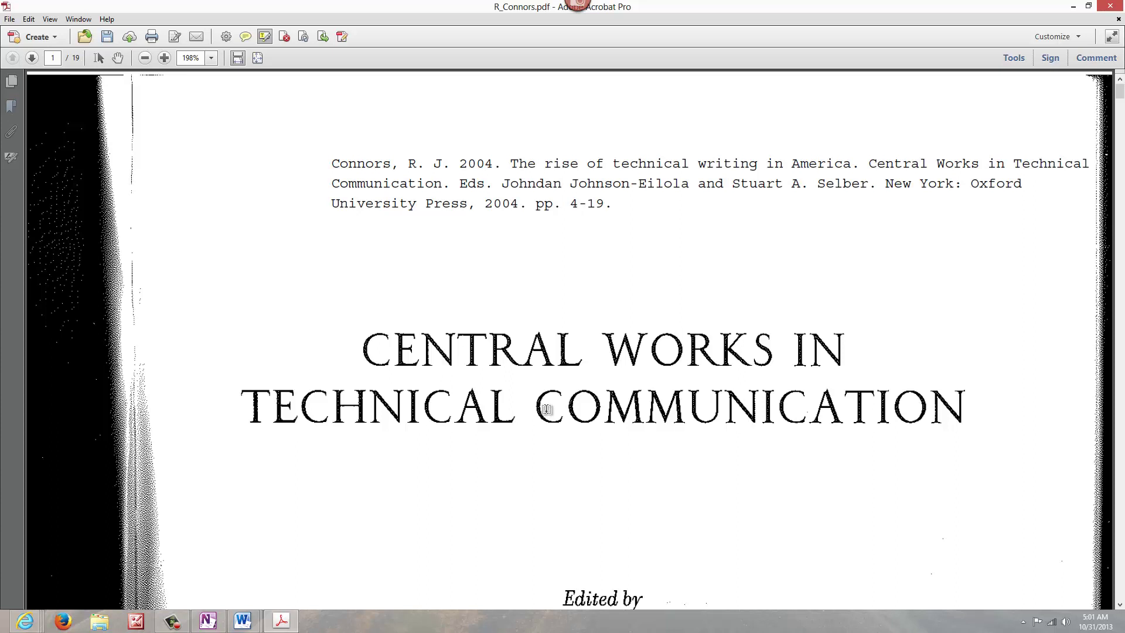
Open Find, move its panel left, and enter 'work' as the search term
key("ctrl+f")
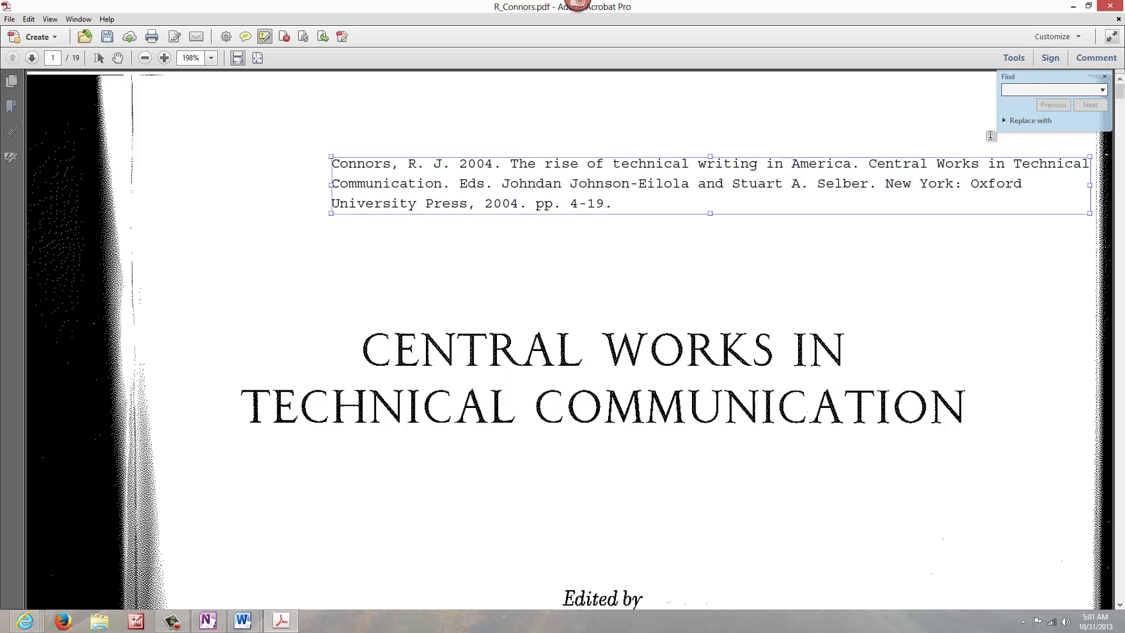
left_click_drag(1061, 78, 880, 84)
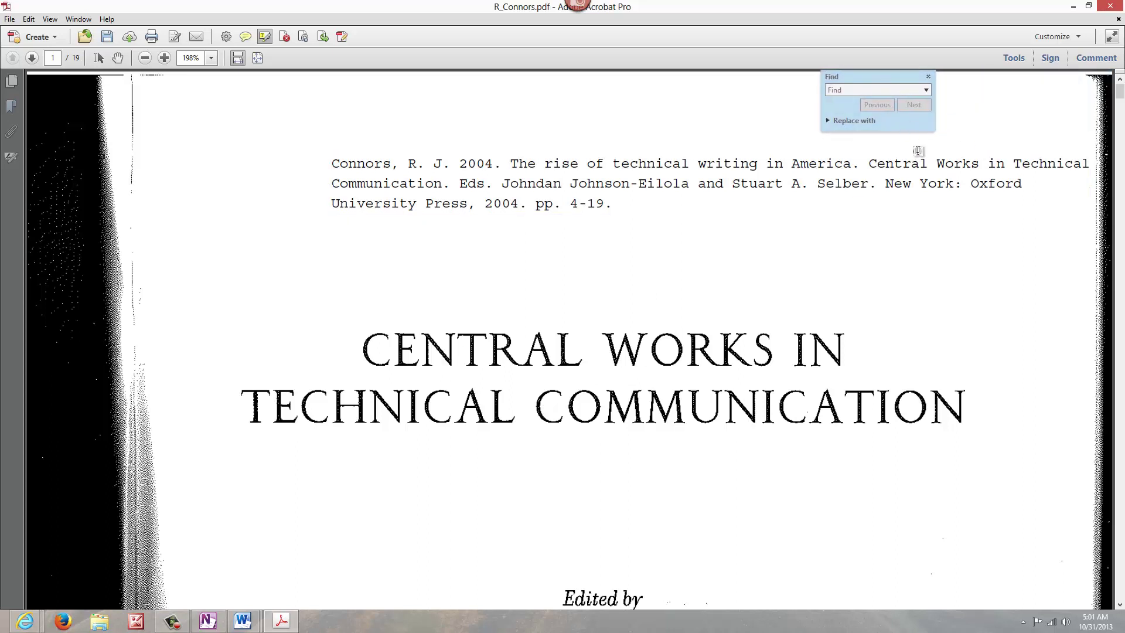
left_click(844, 91)
type("work")
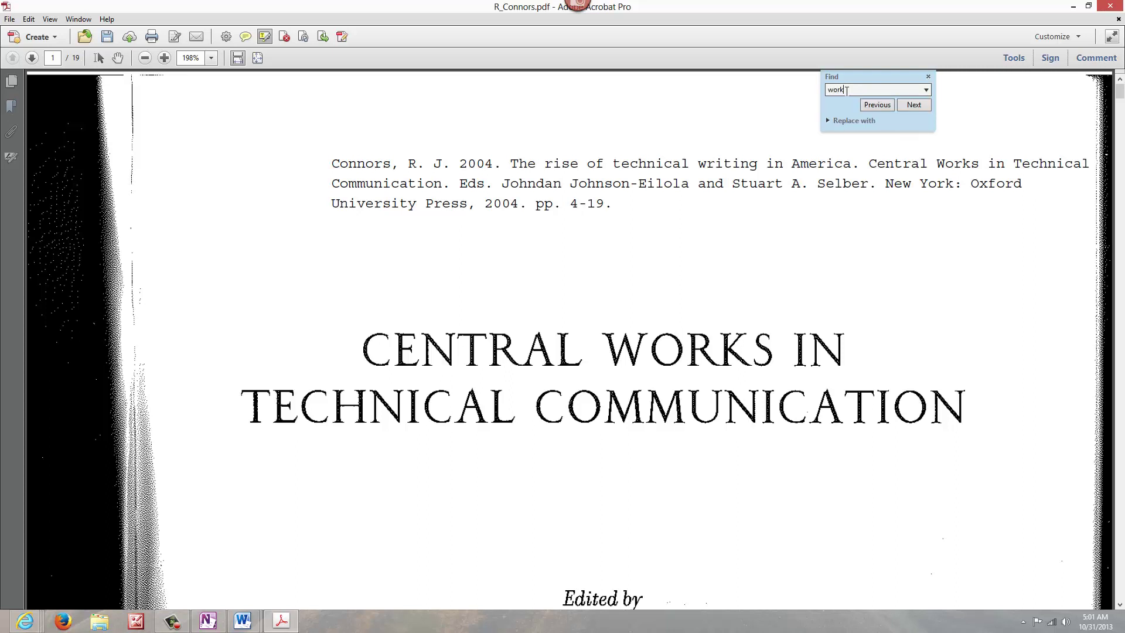
Step through 'work' matches from the page 1 citation to 'working' on page 7
left_click(914, 106)
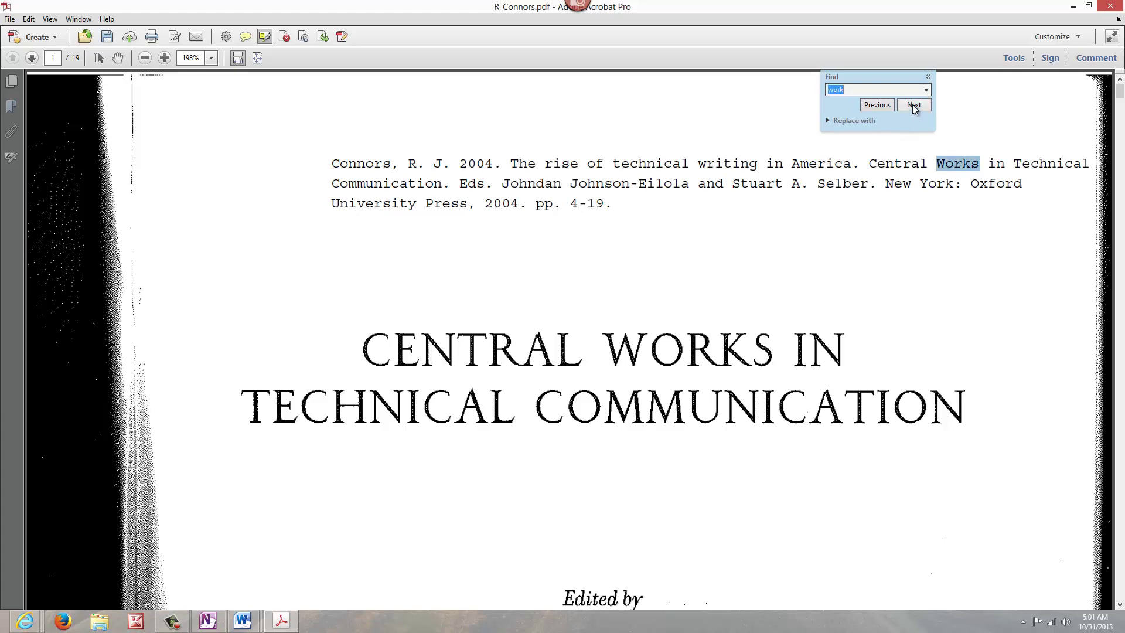
left_click(914, 106)
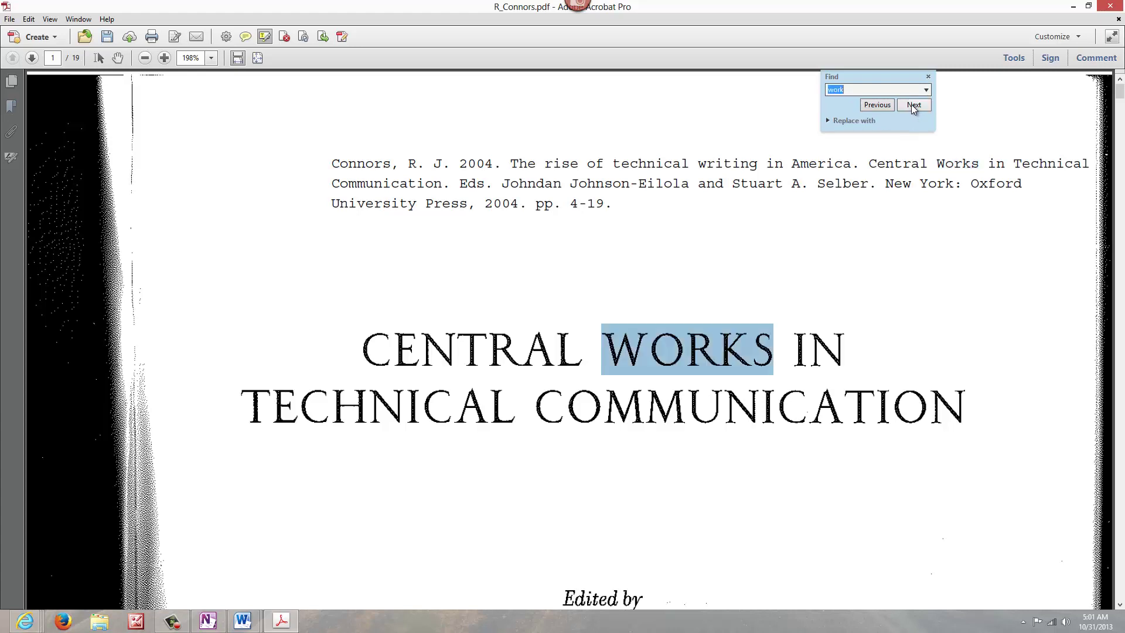
left_click(913, 107)
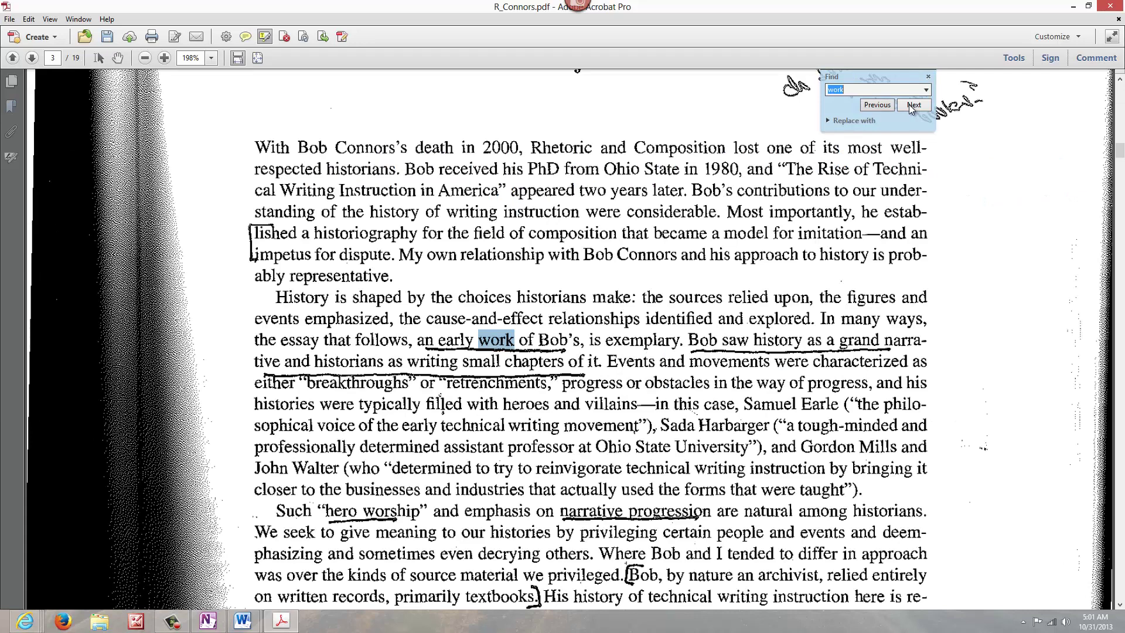
left_click(912, 107)
left_click(912, 106)
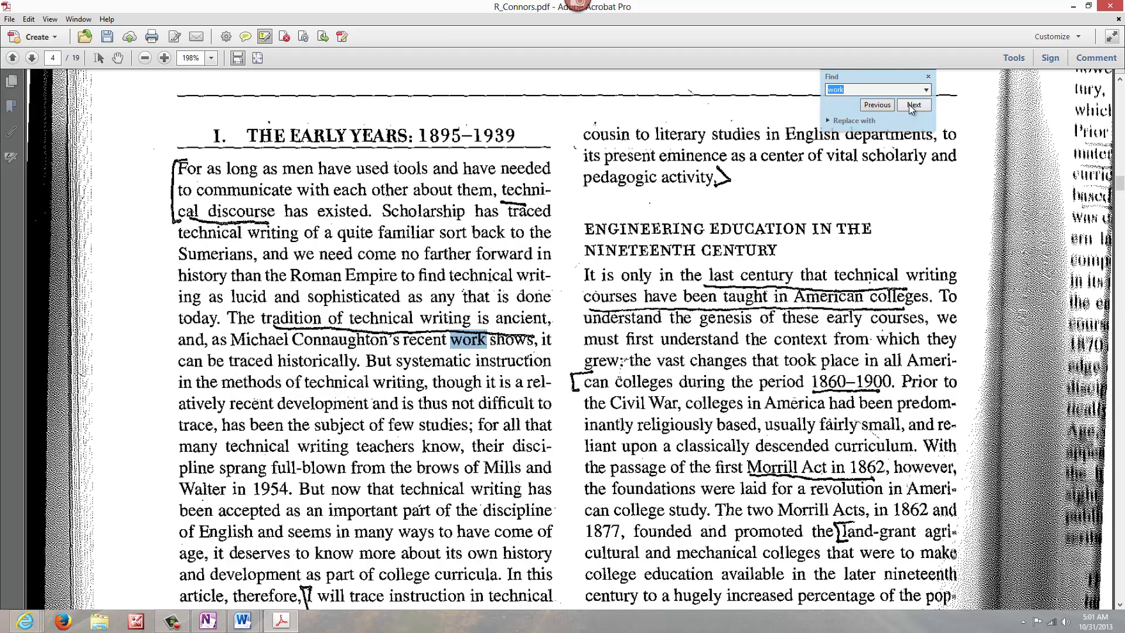
left_click(913, 106)
left_click(913, 106)
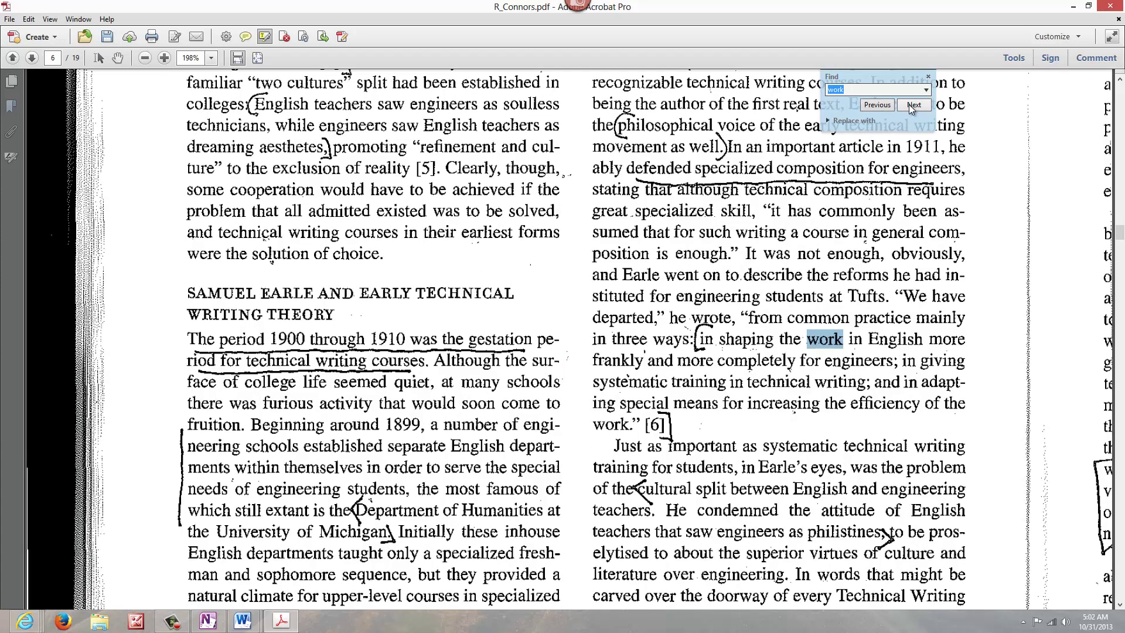
left_click(912, 107)
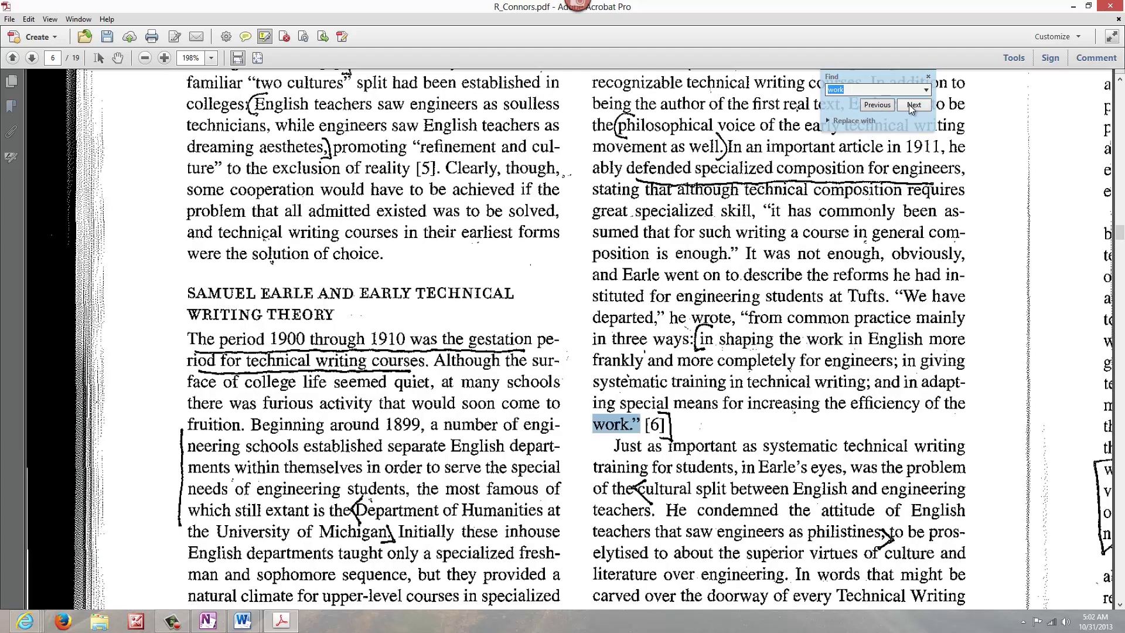
left_click(913, 106)
left_click(913, 106)
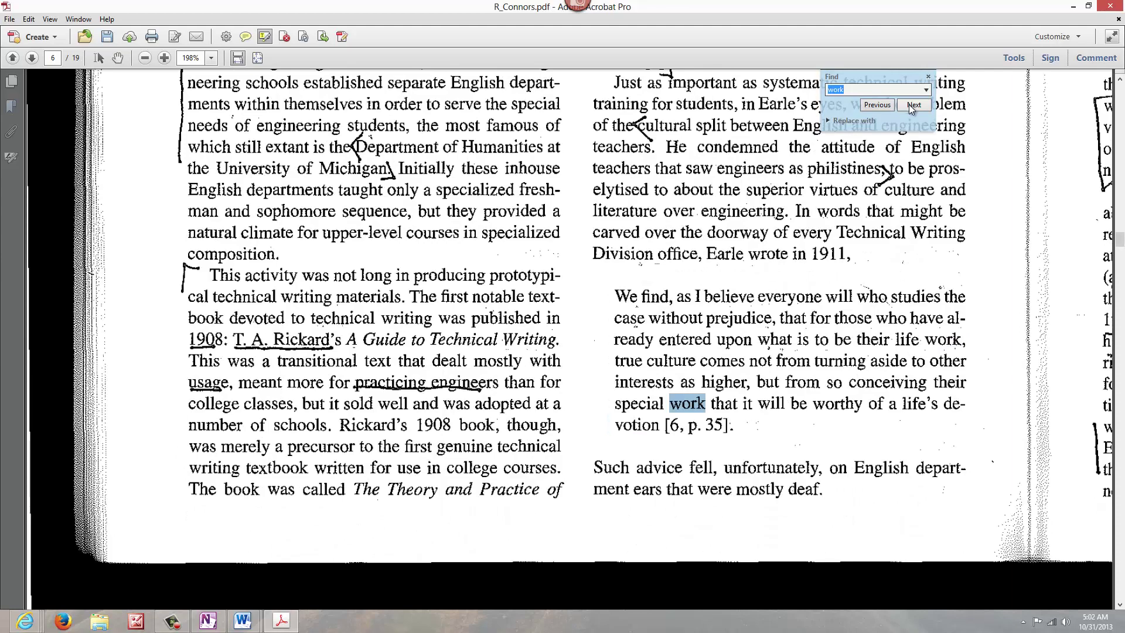
left_click(912, 107)
left_click(912, 107)
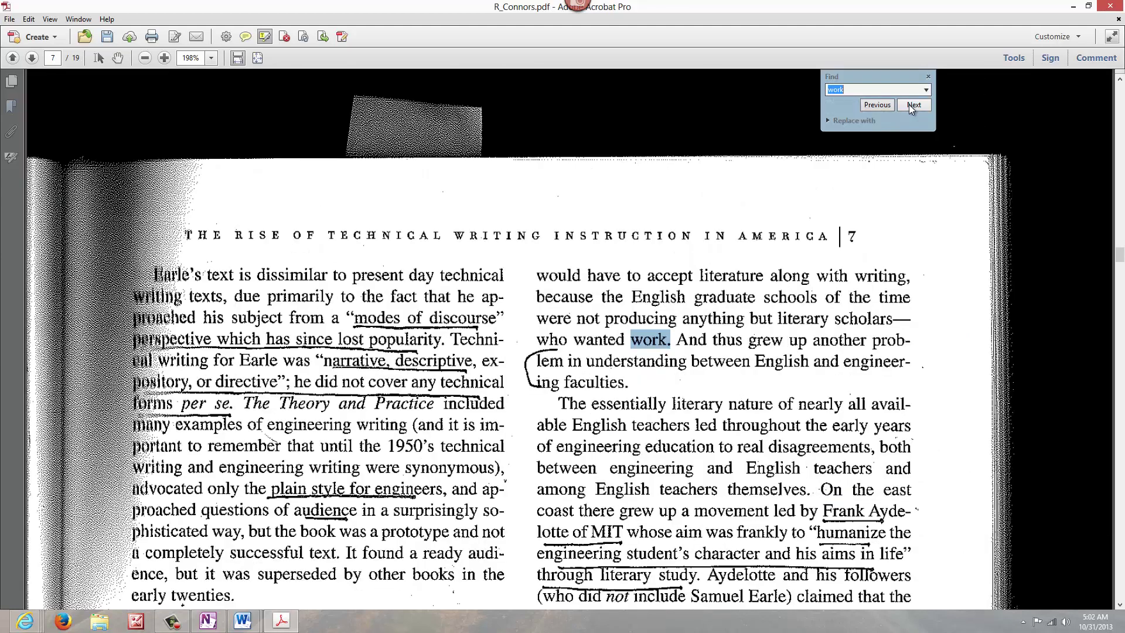
left_click(912, 107)
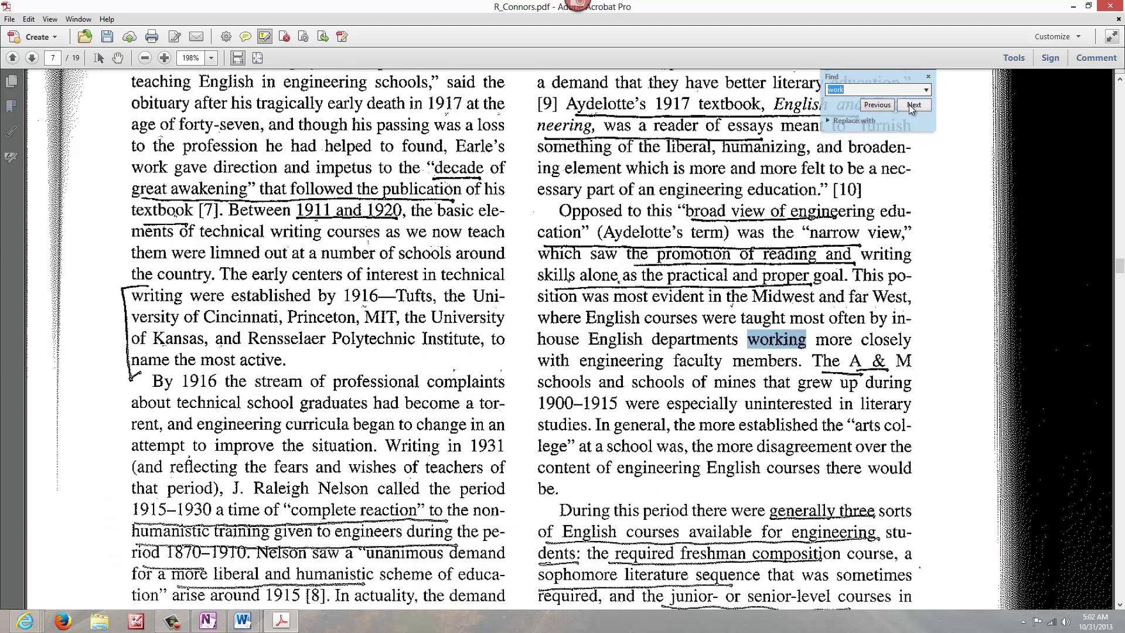
Continue through matches on pages 8–13, ending at 'does it work?' on page 13
left_click(912, 106)
left_click(912, 107)
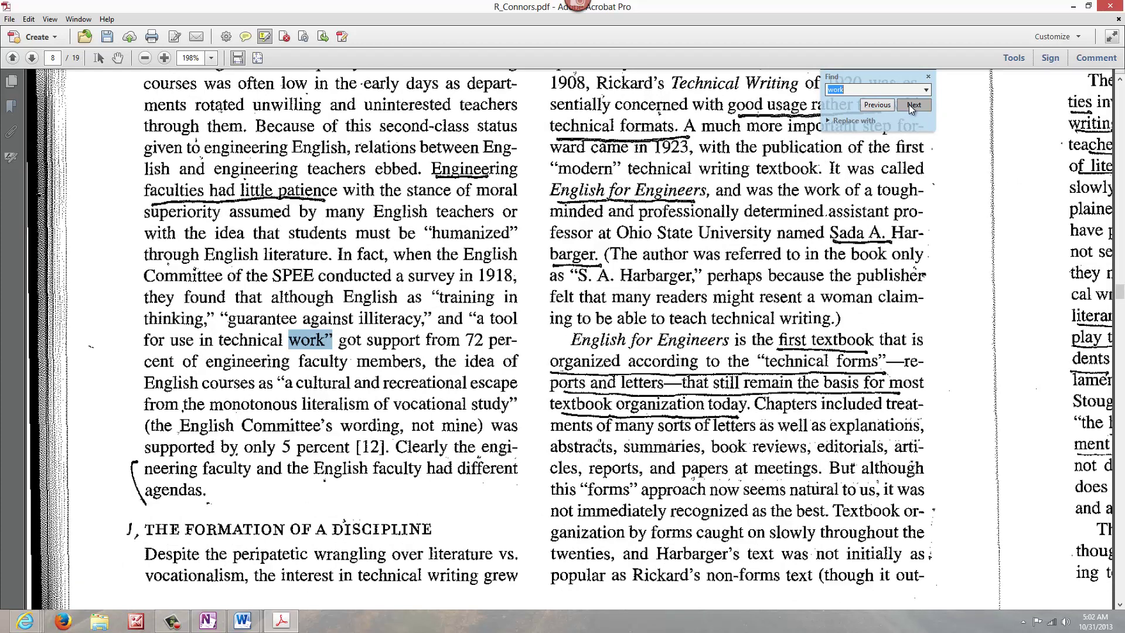
left_click(912, 107)
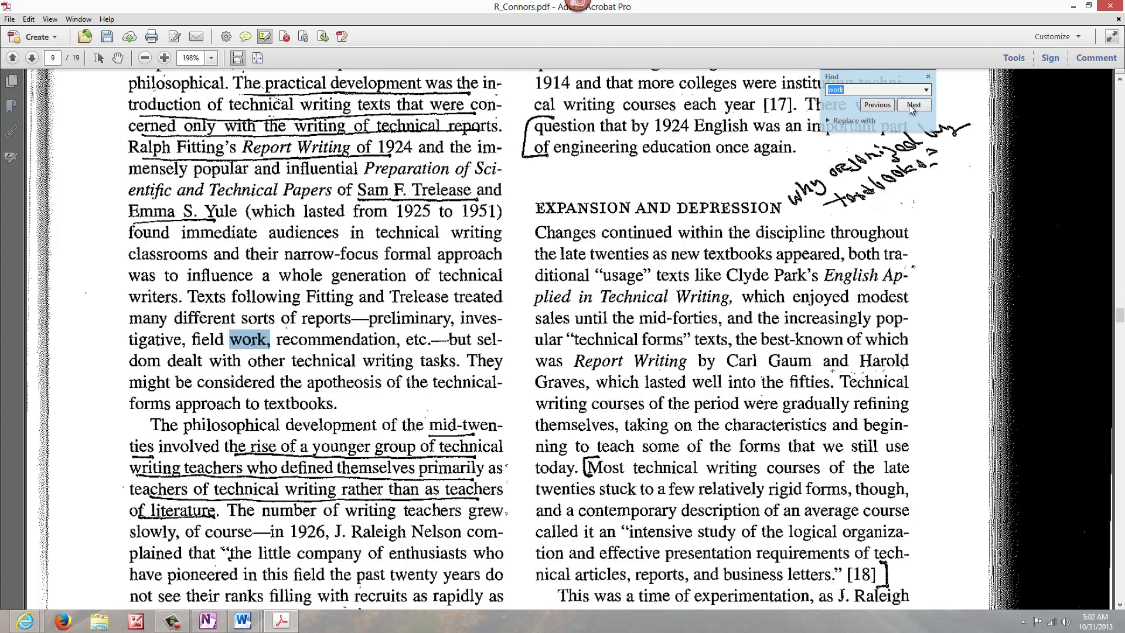
left_click(912, 106)
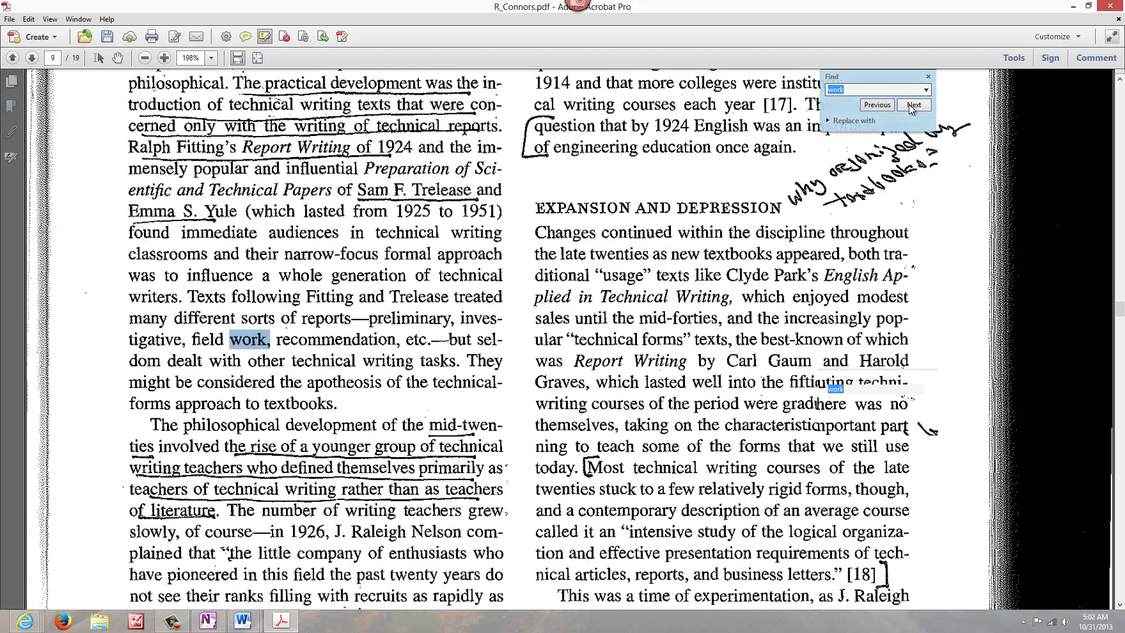
left_click(912, 107)
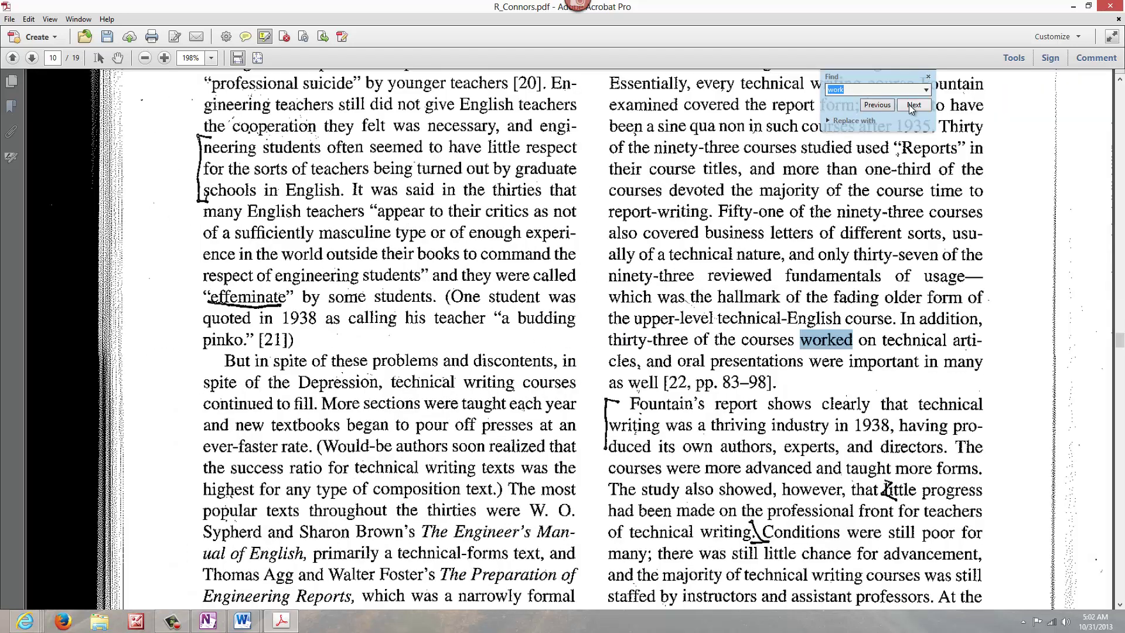
left_click(912, 106)
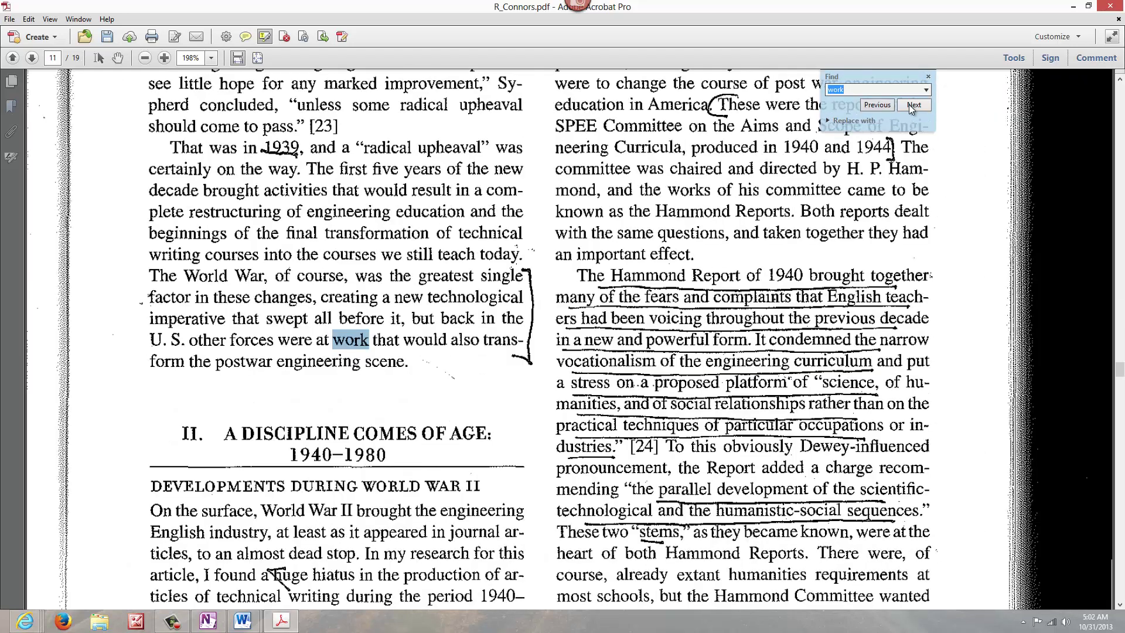
left_click(913, 106)
left_click(913, 107)
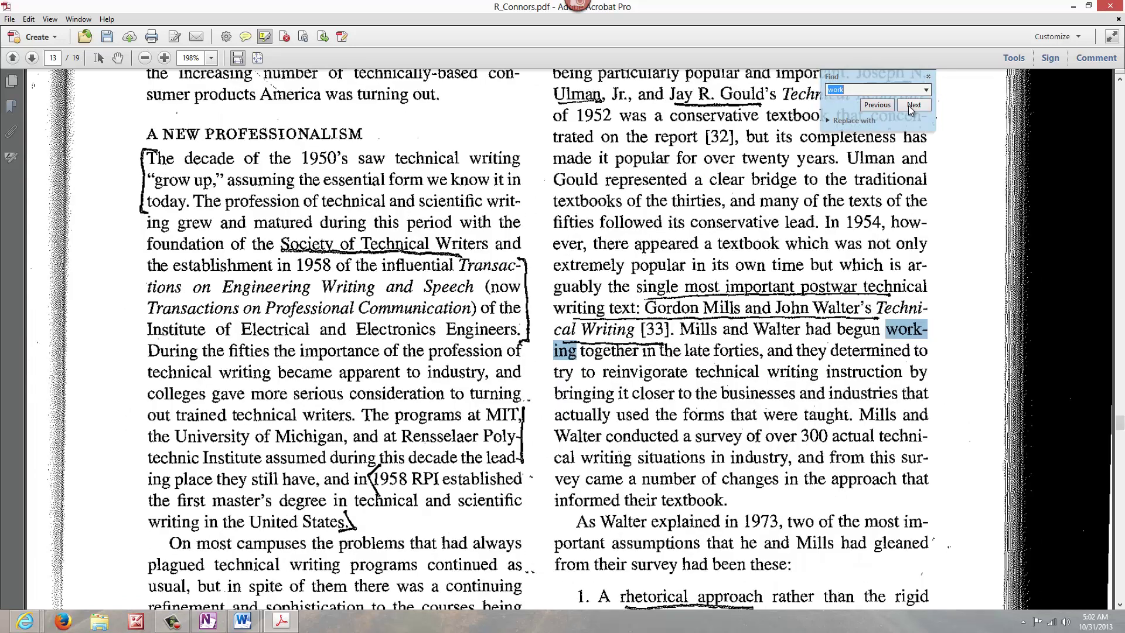
left_click(912, 106)
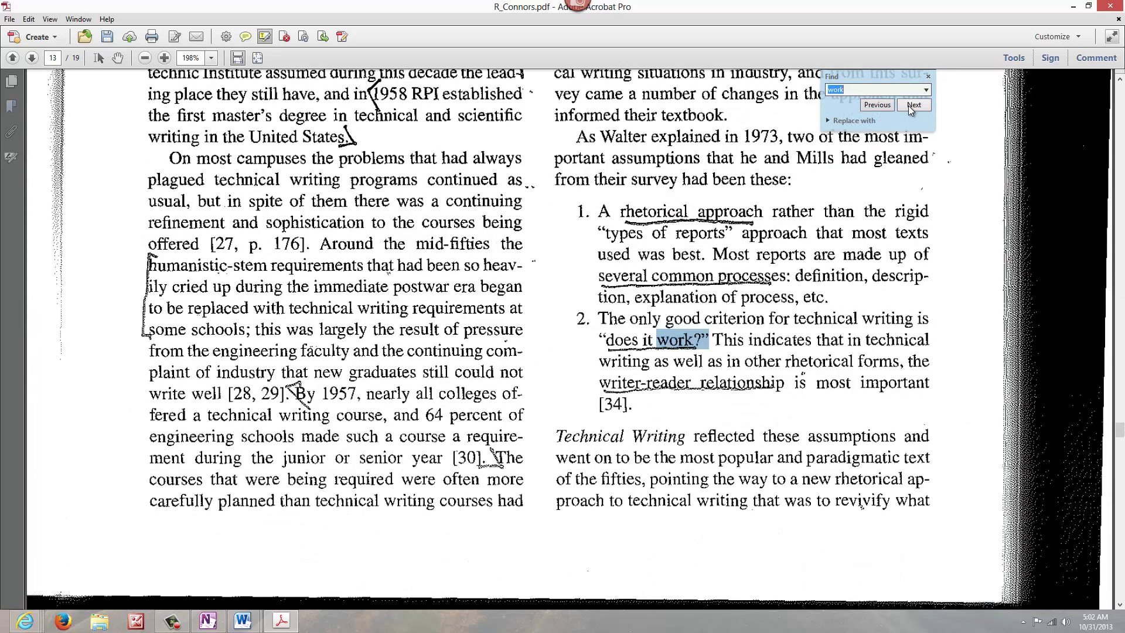